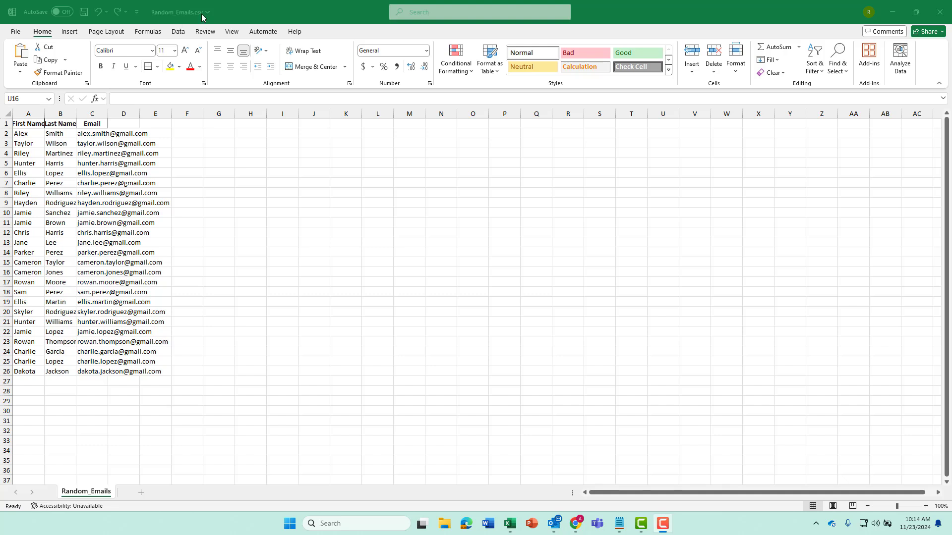
Save the contact list in Excel as Random_Emails.csv (CSV Comma delimited), replacing the existing file
{"action": "left_click", "coordinate": [13, 36]}
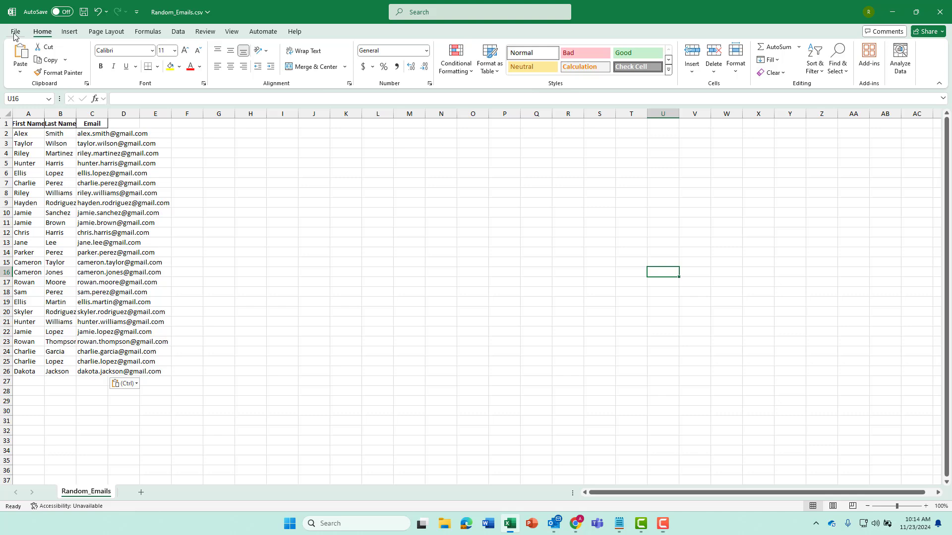
{"action": "left_click", "coordinate": [15, 32]}
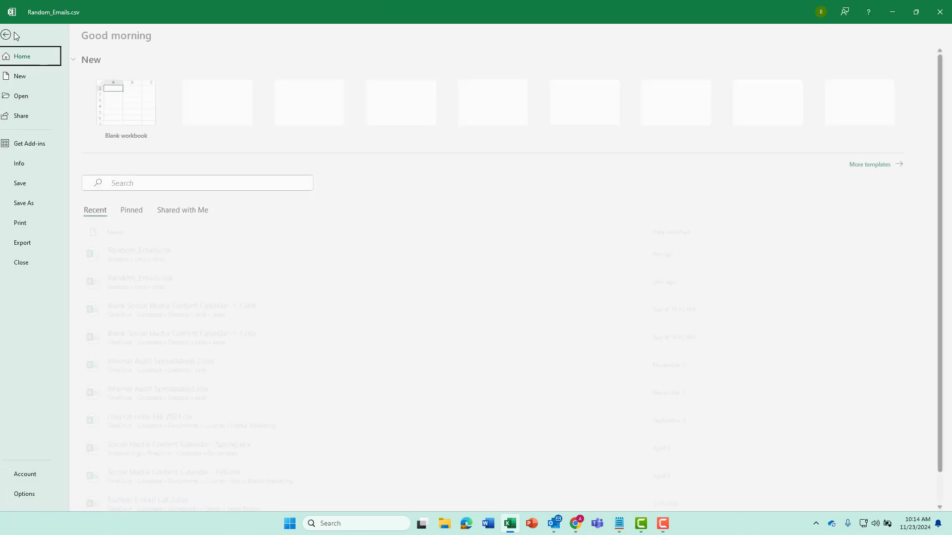
{"action": "left_click", "coordinate": [32, 203]}
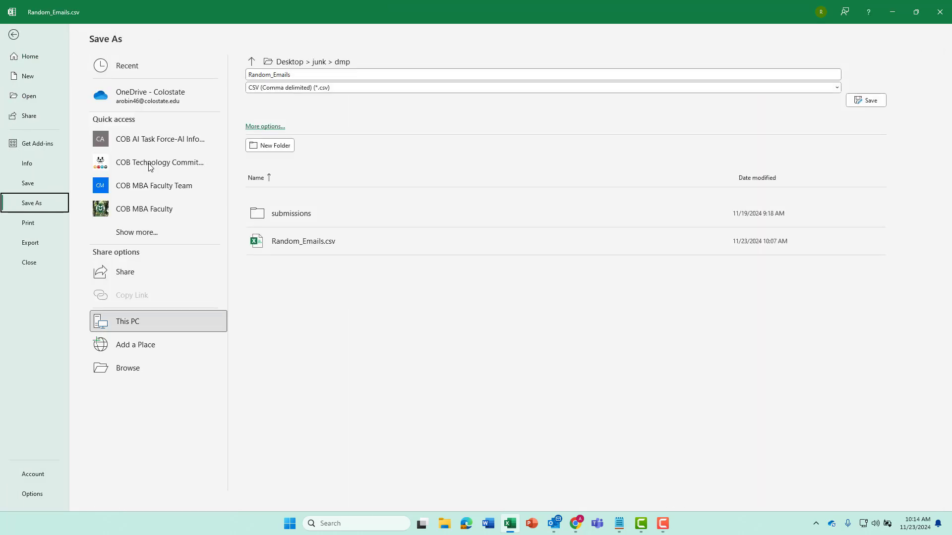
{"action": "left_click", "coordinate": [336, 88]}
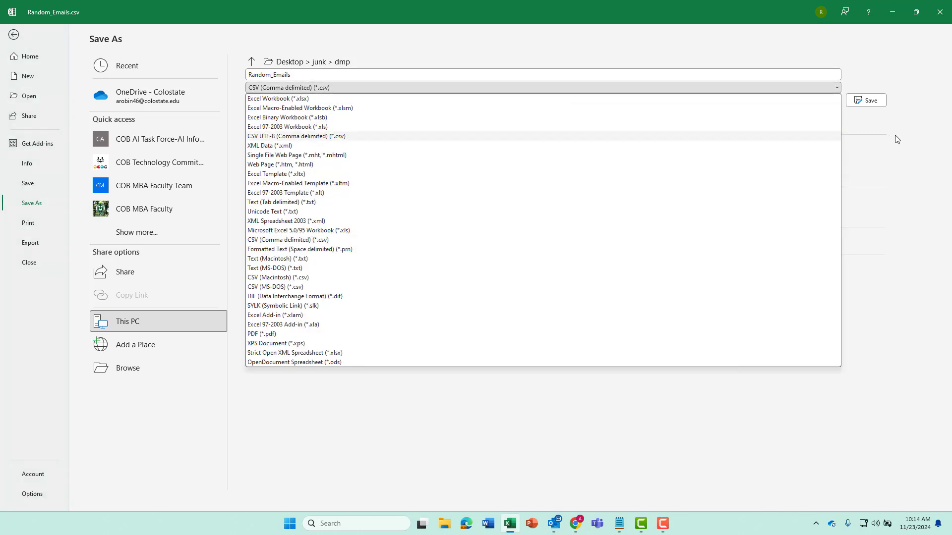
{"action": "left_click", "coordinate": [886, 120]}
{"action": "left_click", "coordinate": [873, 103]}
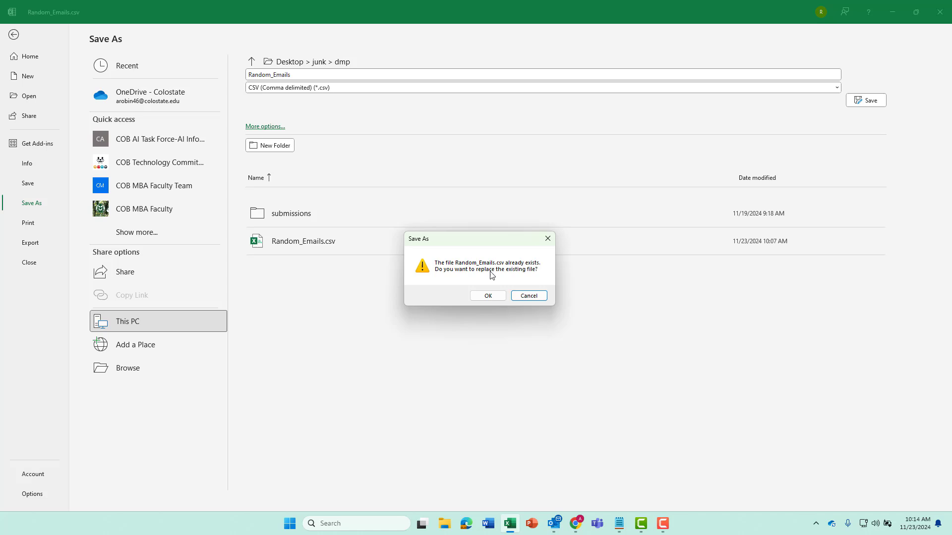
{"action": "left_click", "coordinate": [484, 299]}
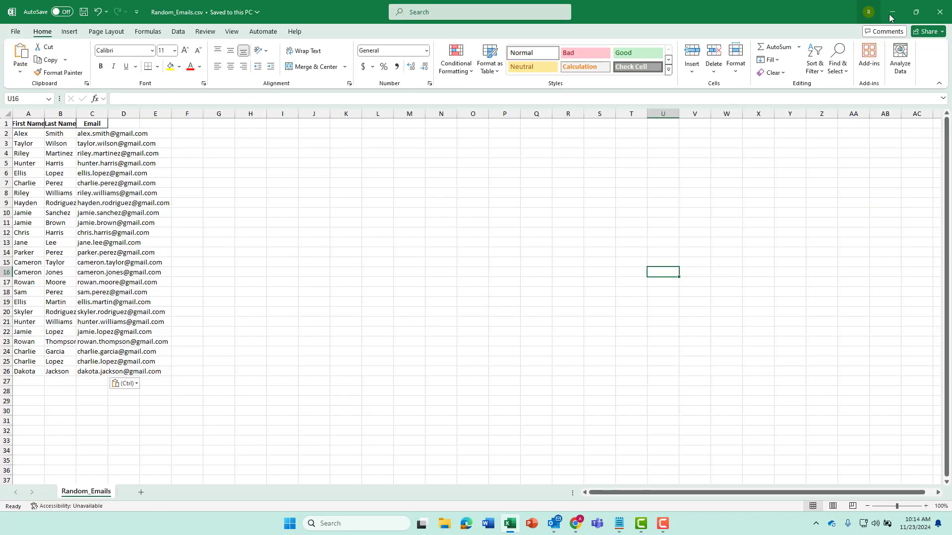
Minimize Excel and start a Mailchimp contact import using the Upload a file method
{"action": "left_click", "coordinate": [891, 12]}
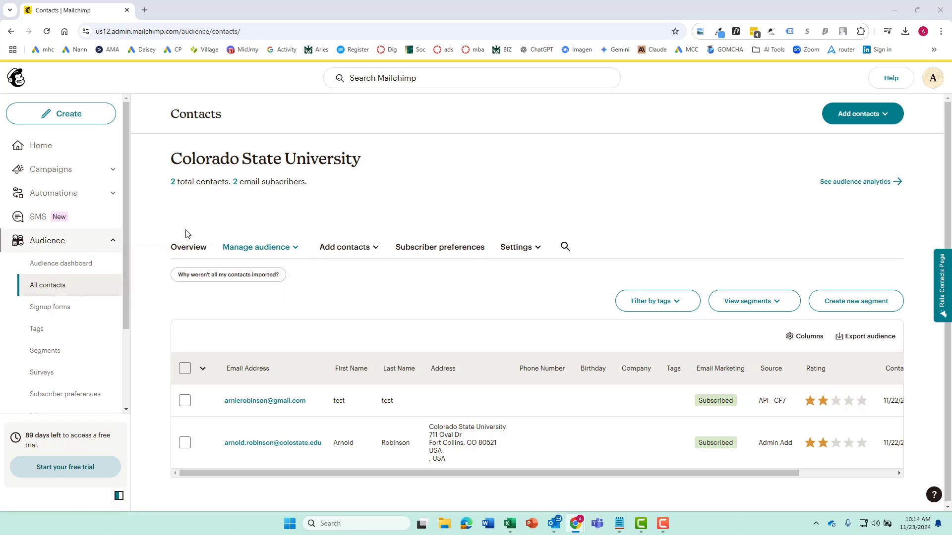
{"action": "left_click", "coordinate": [376, 252]}
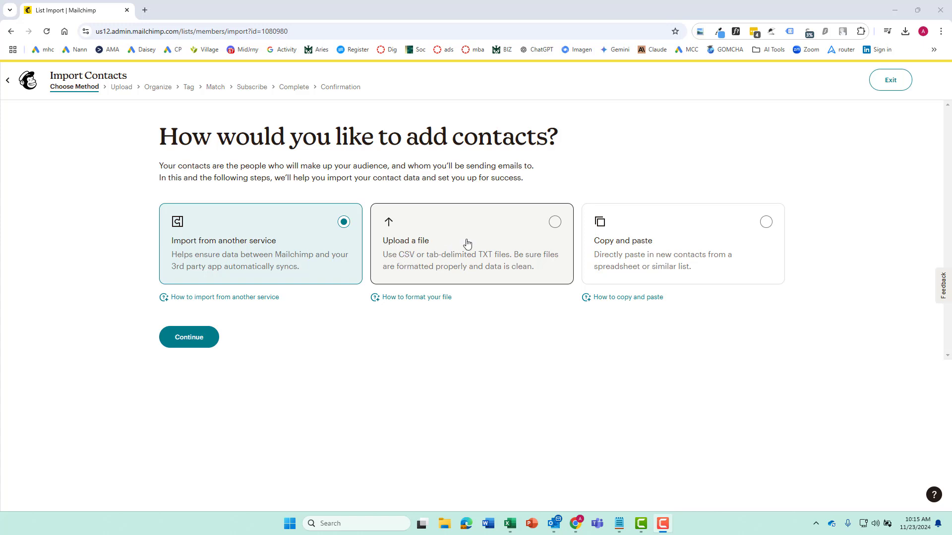
{"action": "left_click", "coordinate": [551, 226]}
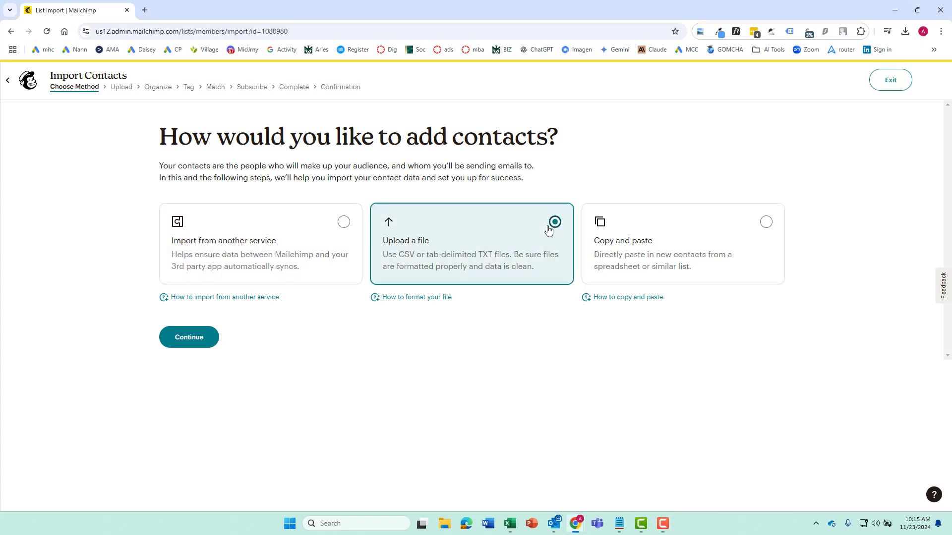
{"action": "left_click", "coordinate": [189, 338]}
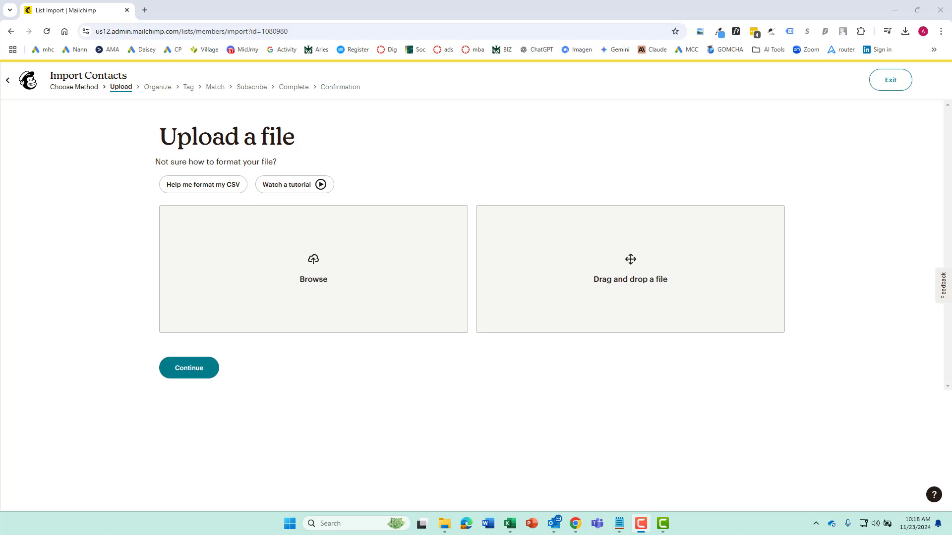
Upload Random_Emails.csv and keep Colorado State University as the destination audience
{"action": "left_click_drag", "start_coordinate": [951, 218], "coordinate": [645, 280]}
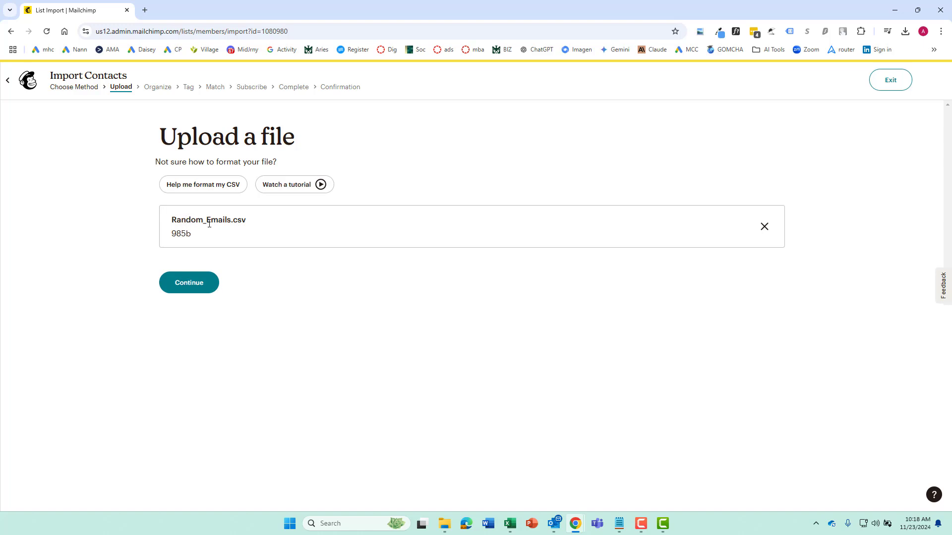
{"action": "left_click", "coordinate": [194, 282]}
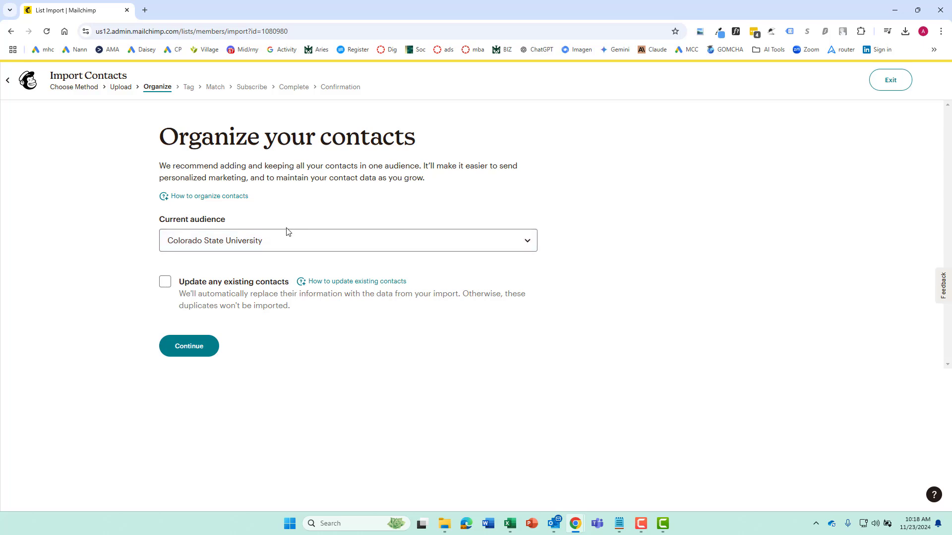
{"action": "left_click", "coordinate": [304, 243]}
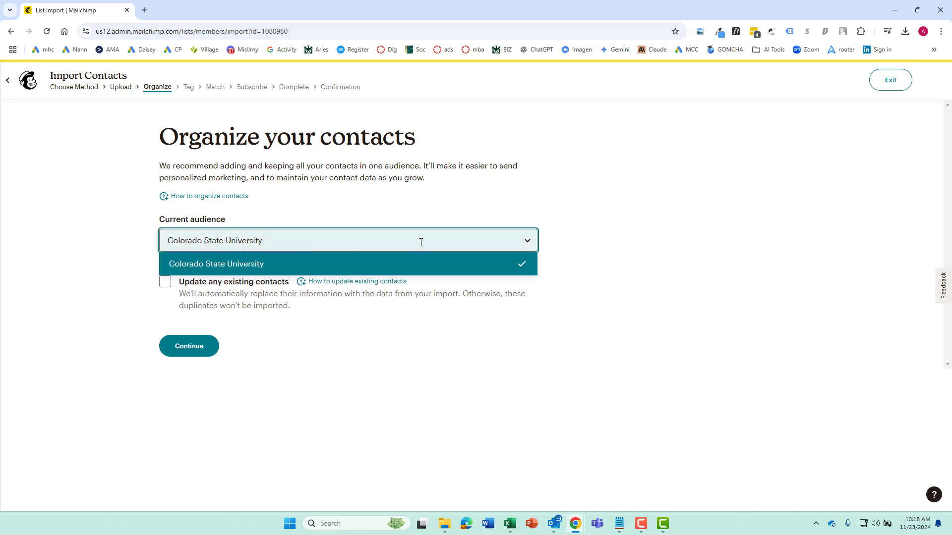
{"action": "left_click", "coordinate": [479, 223]}
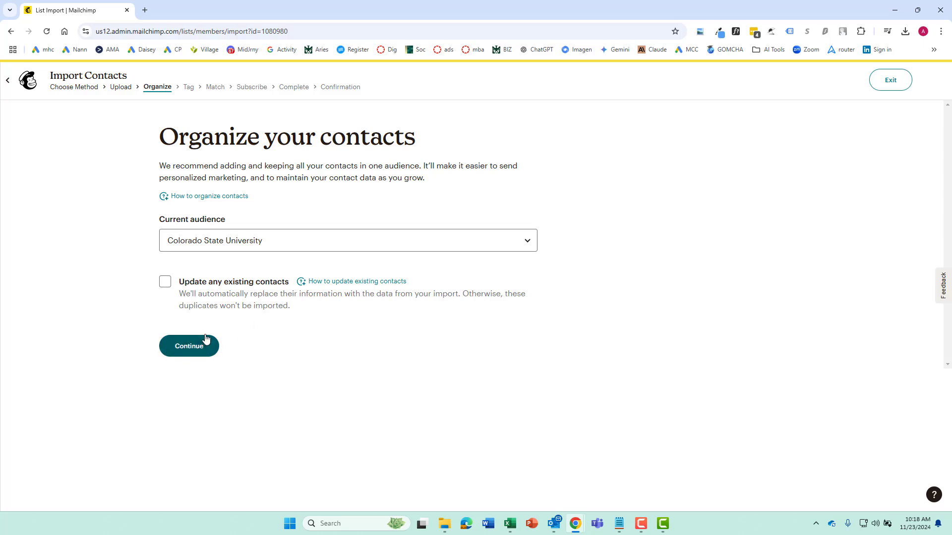
Tag the imported contacts 2024 and continue to the column Match step
{"action": "left_click", "coordinate": [200, 345]}
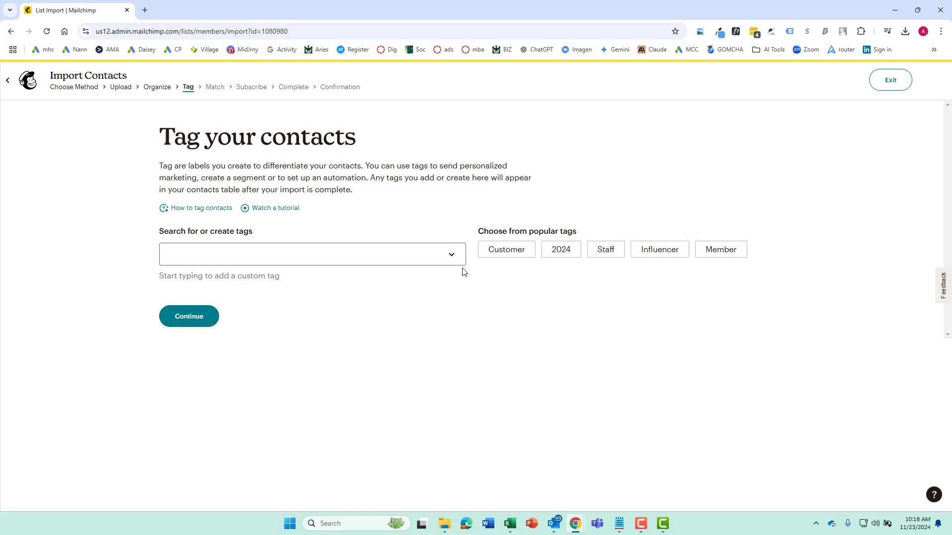
{"action": "left_click", "coordinate": [562, 251]}
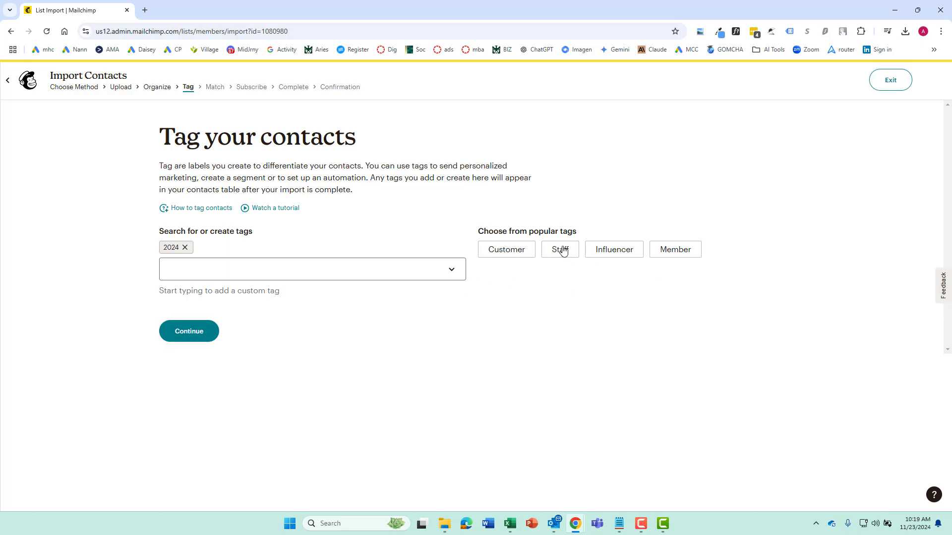
{"action": "left_click", "coordinate": [192, 335]}
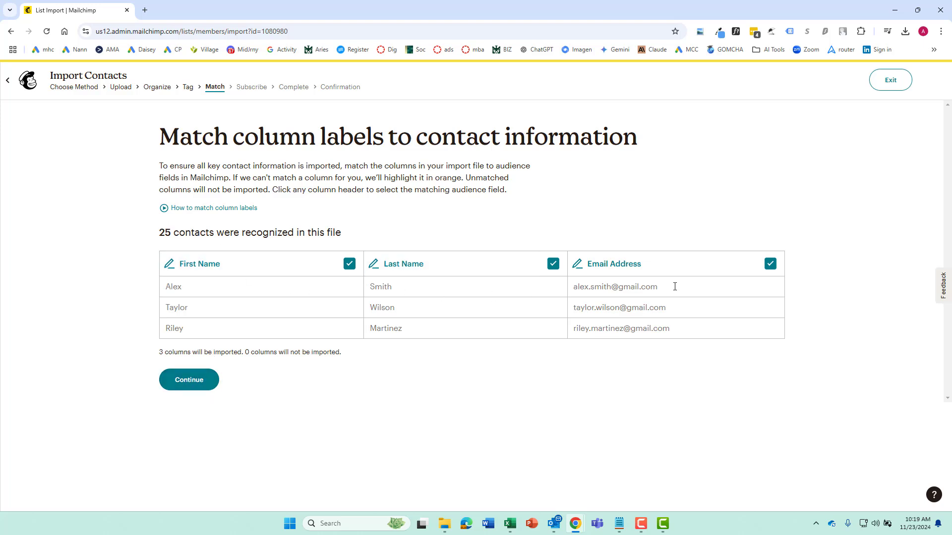
Set the email marketing status to Unsubscribed and finalize to the import review summary
{"action": "left_click", "coordinate": [194, 381]}
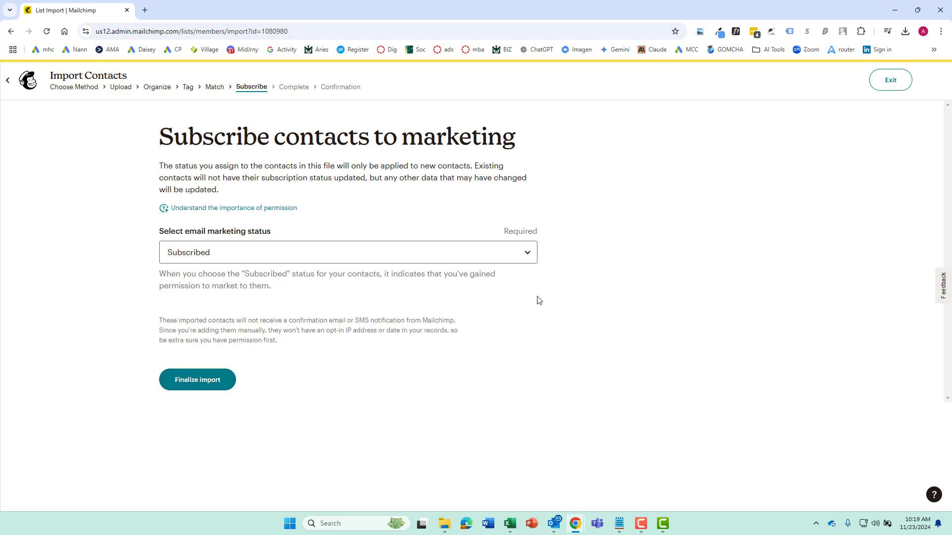
{"action": "left_click", "coordinate": [515, 254]}
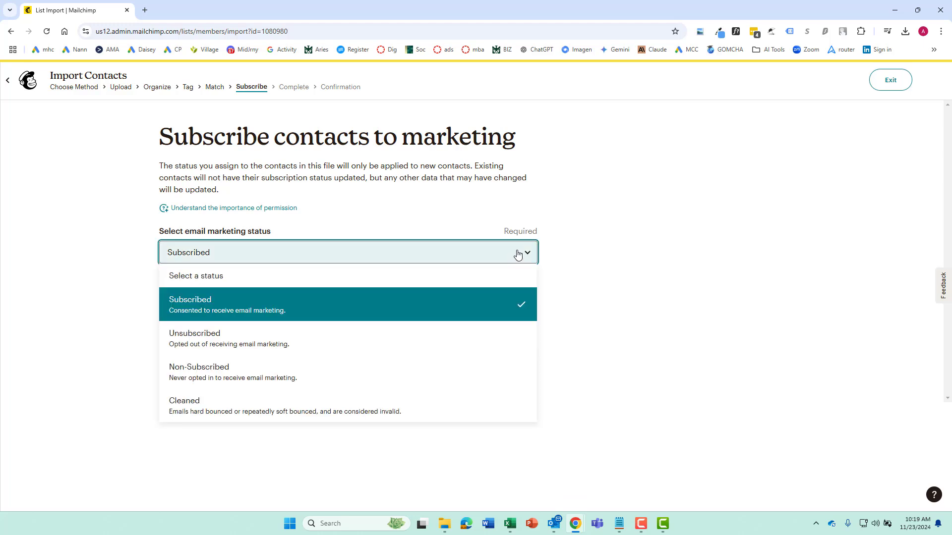
{"action": "left_click", "coordinate": [256, 346]}
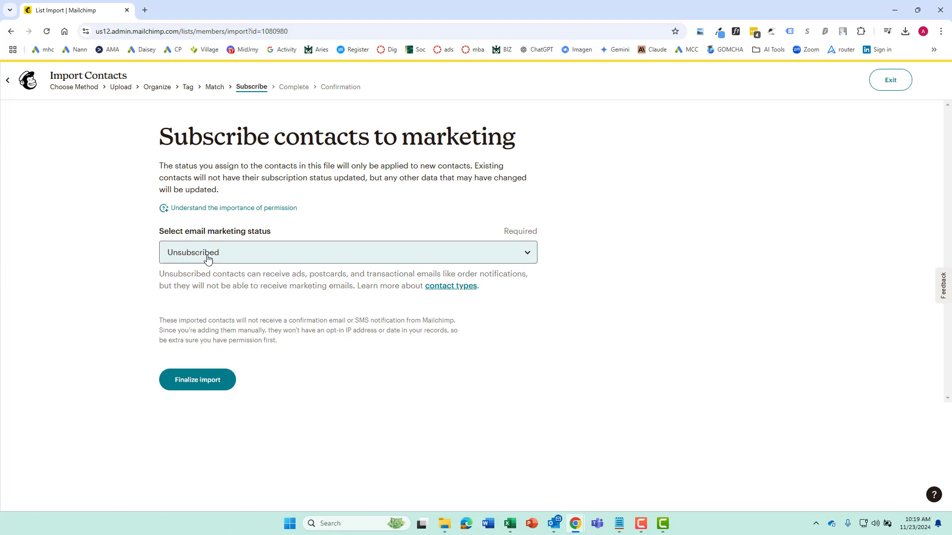
{"action": "left_click", "coordinate": [194, 380]}
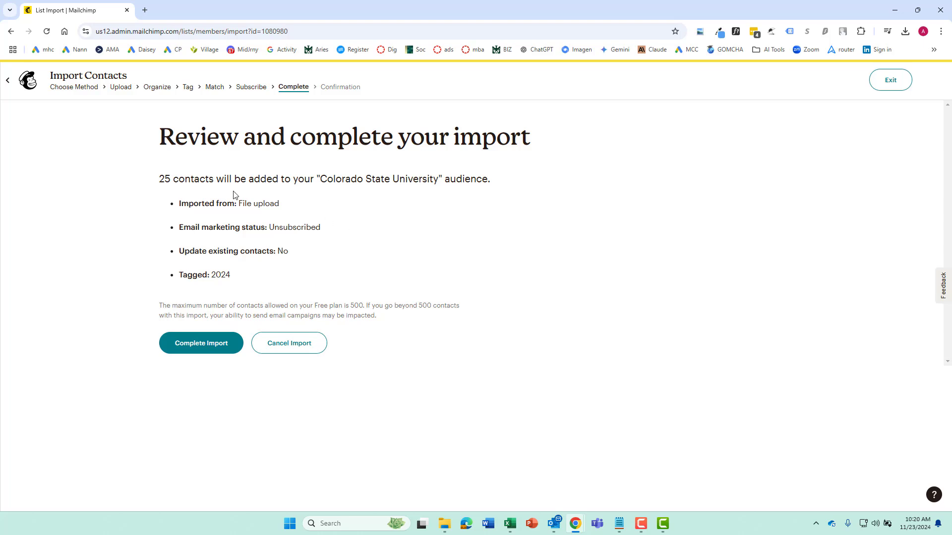
Complete the import of the 25 contacts and review the confirmation message
{"action": "left_click", "coordinate": [224, 347]}
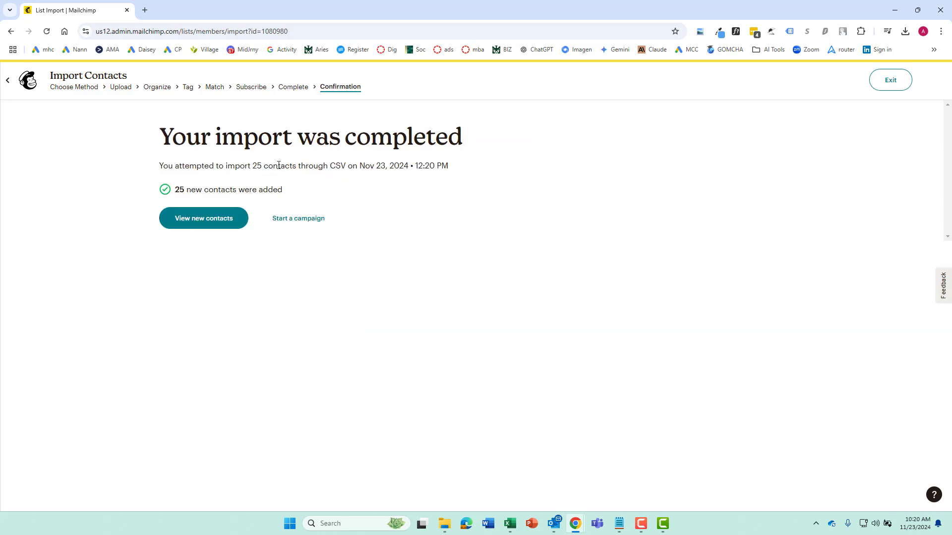
{"action": "left_click_drag", "start_coordinate": [157, 137], "coordinate": [479, 151]}
{"action": "left_click_drag", "start_coordinate": [162, 178], "coordinate": [478, 175]}
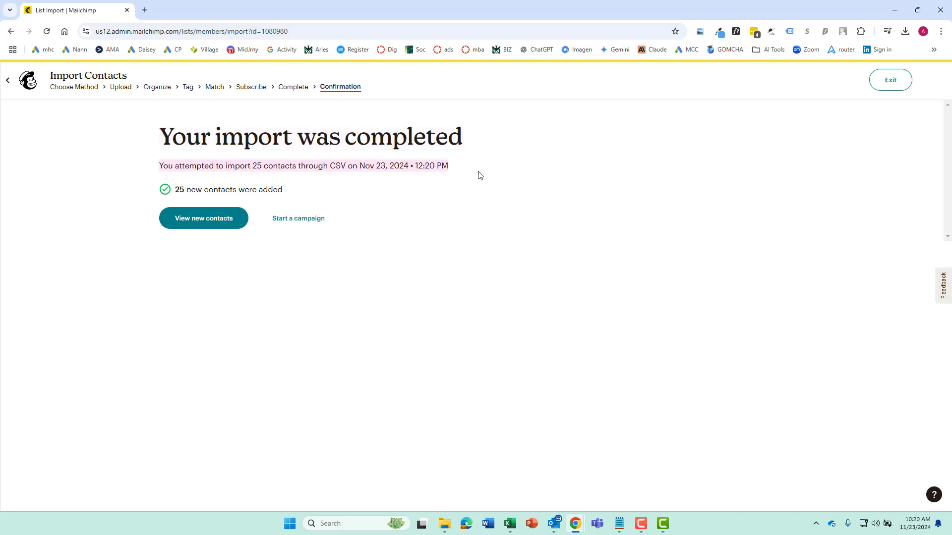
{"action": "left_click", "coordinate": [472, 180]}
View the newly imported contacts and scroll through the list
{"action": "left_click", "coordinate": [202, 223]}
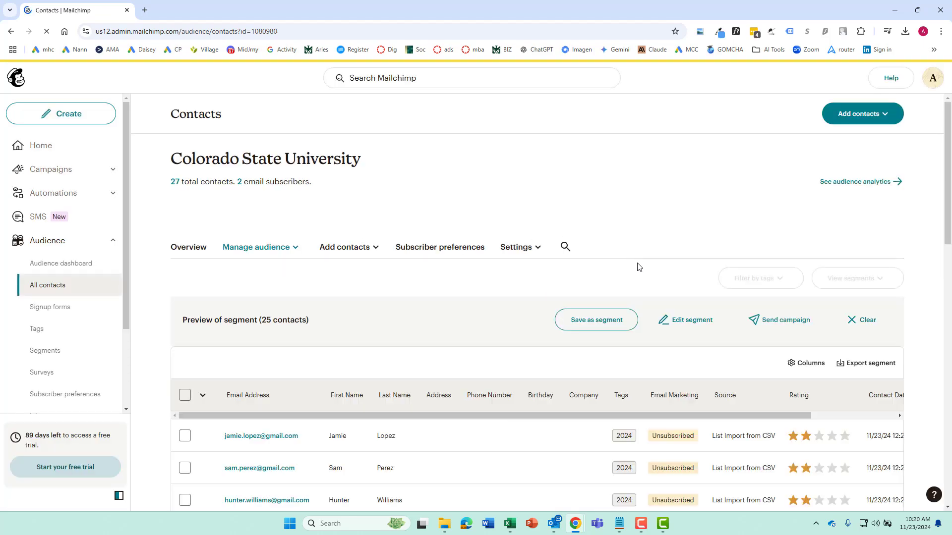
{"action": "scroll", "coordinate": [645, 307], "scroll_direction": "down", "scroll_amount": 4}
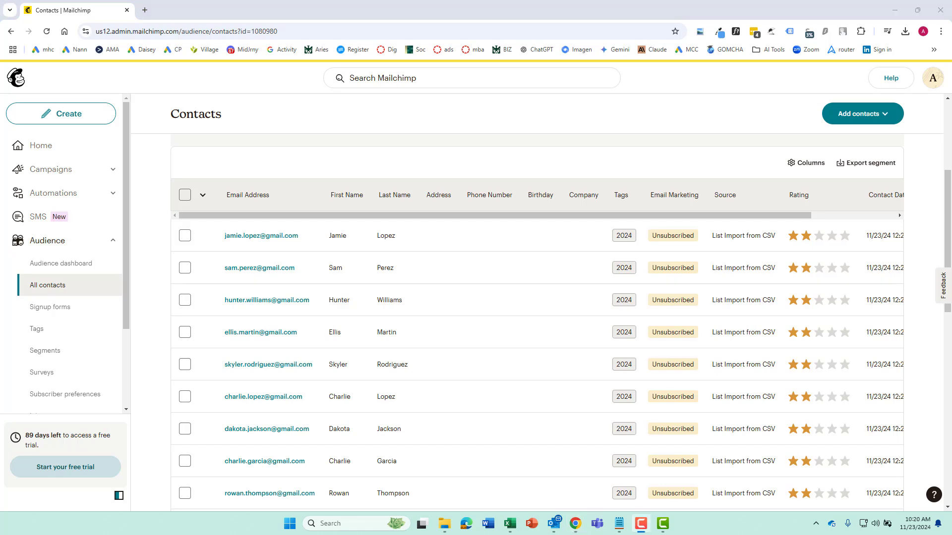
{"action": "scroll", "coordinate": [537, 322], "scroll_direction": "up", "scroll_amount": 4}
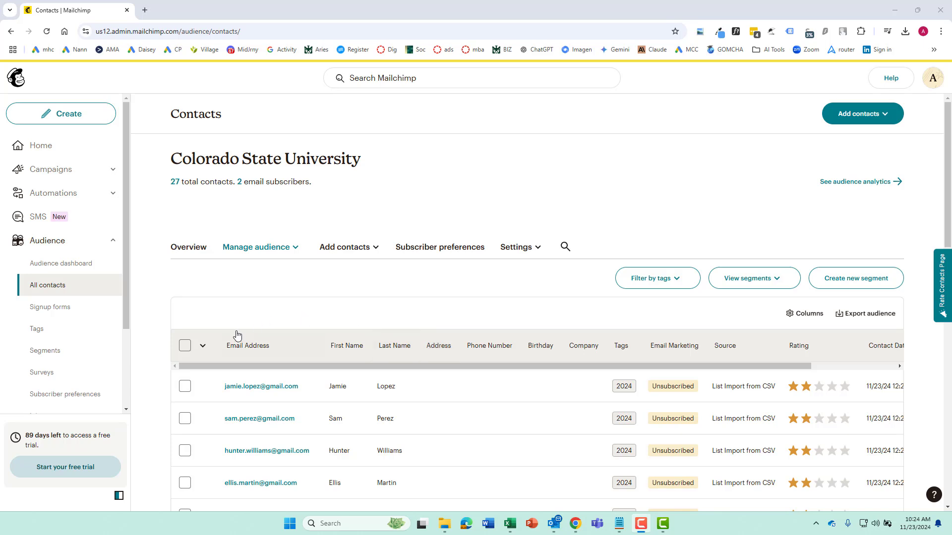
{"action": "scroll", "coordinate": [360, 324], "scroll_direction": "down", "scroll_amount": 1}
{"action": "scroll", "coordinate": [360, 324], "scroll_direction": "up", "scroll_amount": 1}
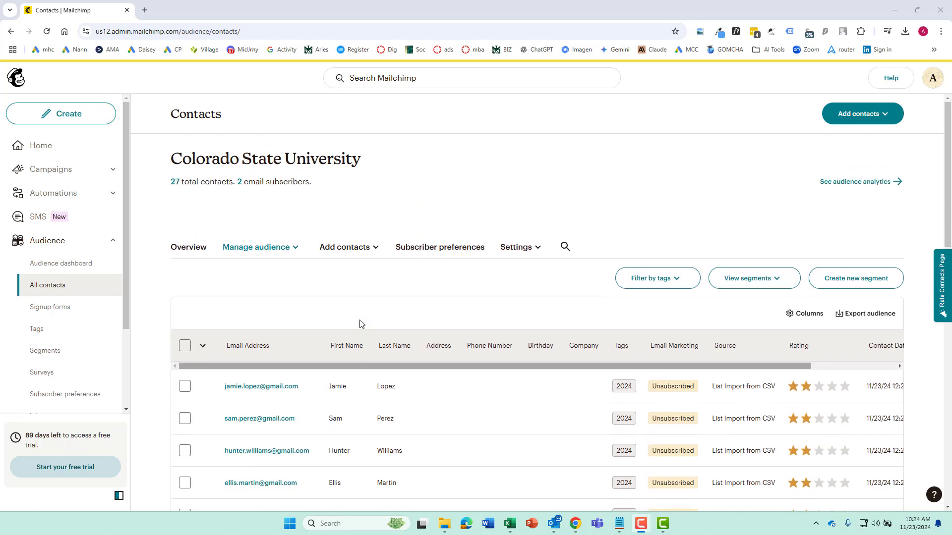
{"action": "scroll", "coordinate": [282, 397], "scroll_direction": "down", "scroll_amount": 2}
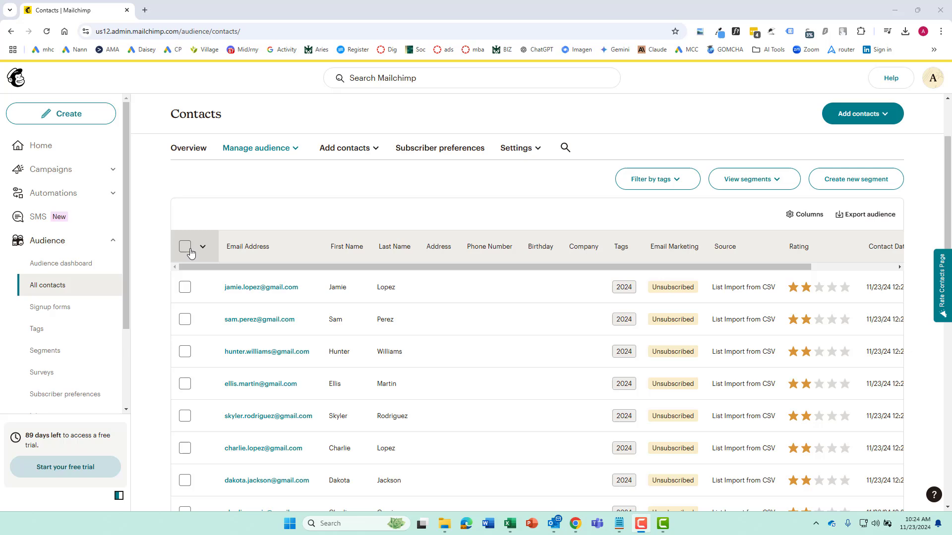
{"action": "scroll", "coordinate": [256, 265], "scroll_direction": "up", "scroll_amount": 2}
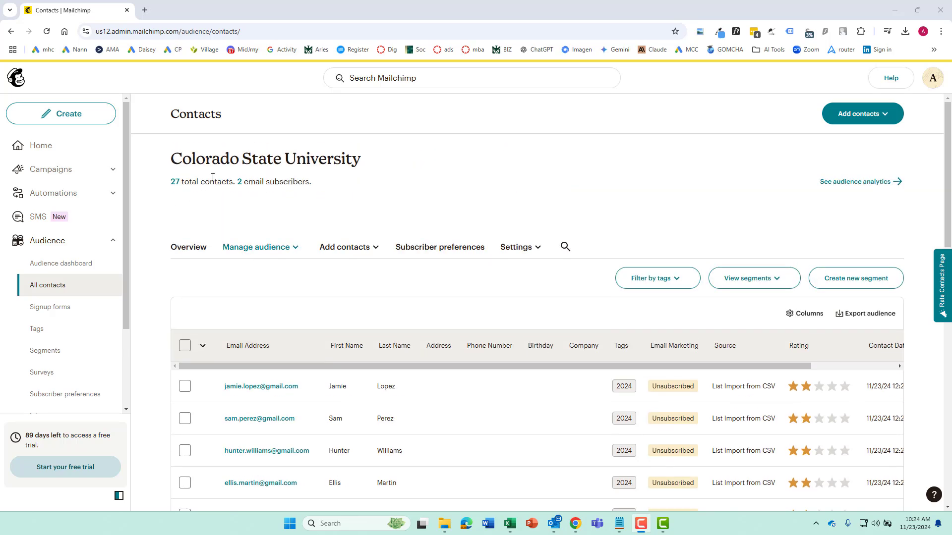
Preview the 2 email subscribers, then return to the full list of 27 contacts
{"action": "left_click", "coordinate": [240, 181]}
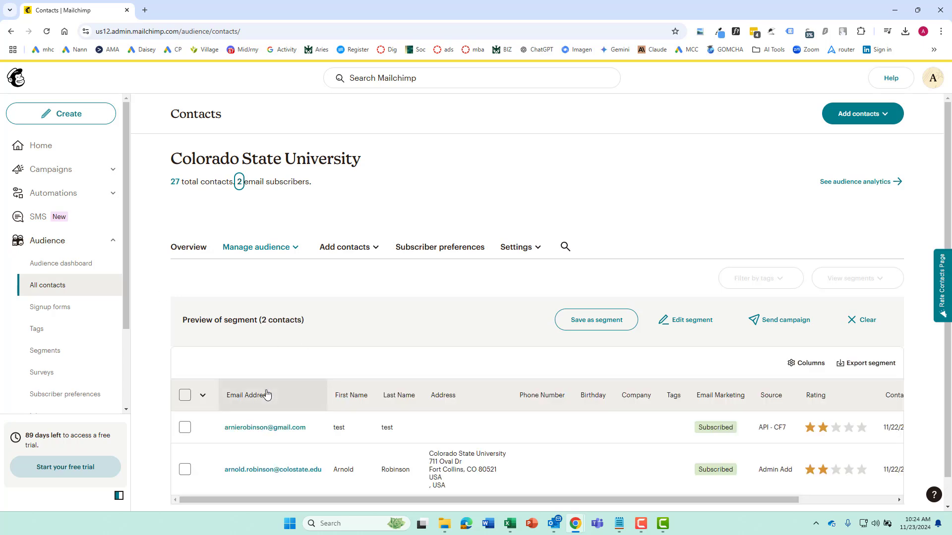
{"action": "scroll", "coordinate": [270, 397], "scroll_direction": "down", "scroll_amount": 1}
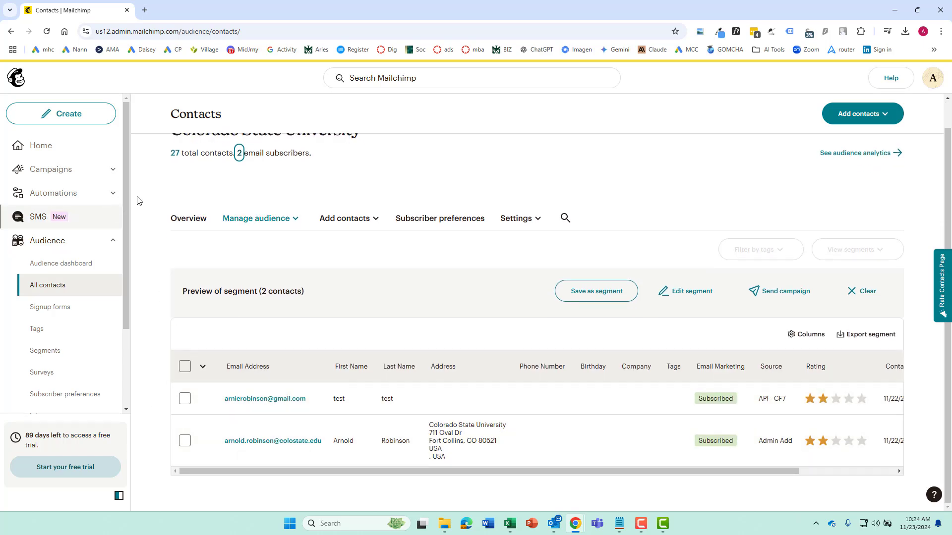
{"action": "scroll", "coordinate": [213, 288], "scroll_direction": "up", "scroll_amount": 1}
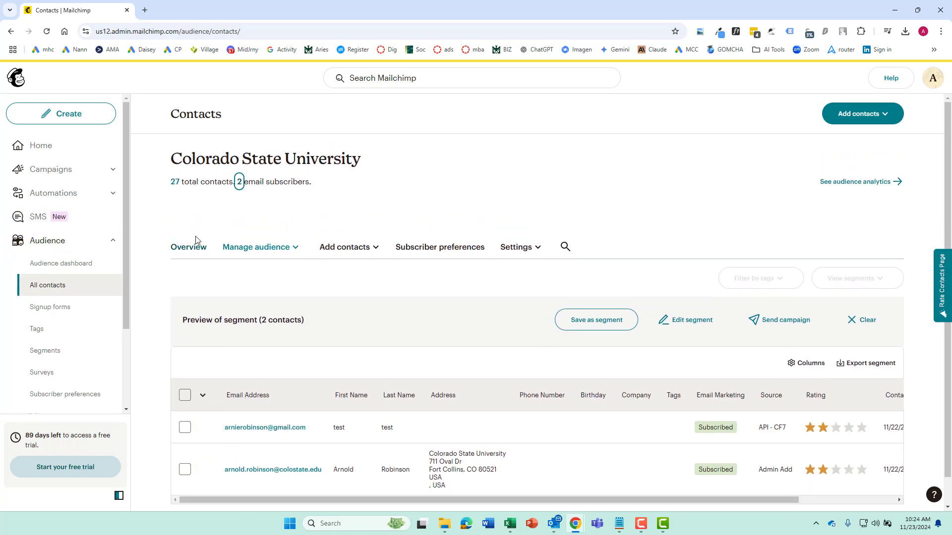
{"action": "left_click", "coordinate": [177, 183]}
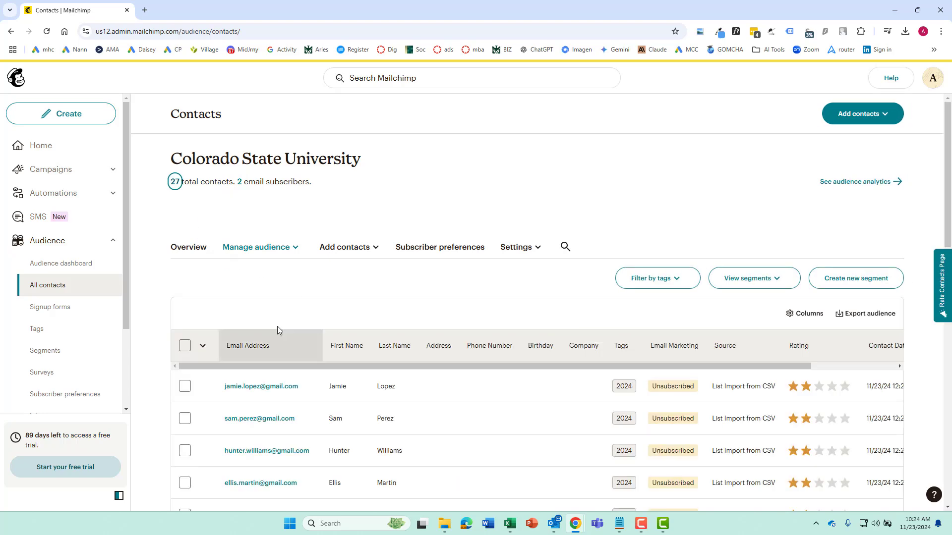
{"action": "scroll", "coordinate": [427, 347], "scroll_direction": "down", "scroll_amount": 5}
{"action": "scroll", "coordinate": [429, 348], "scroll_direction": "down", "scroll_amount": 6}
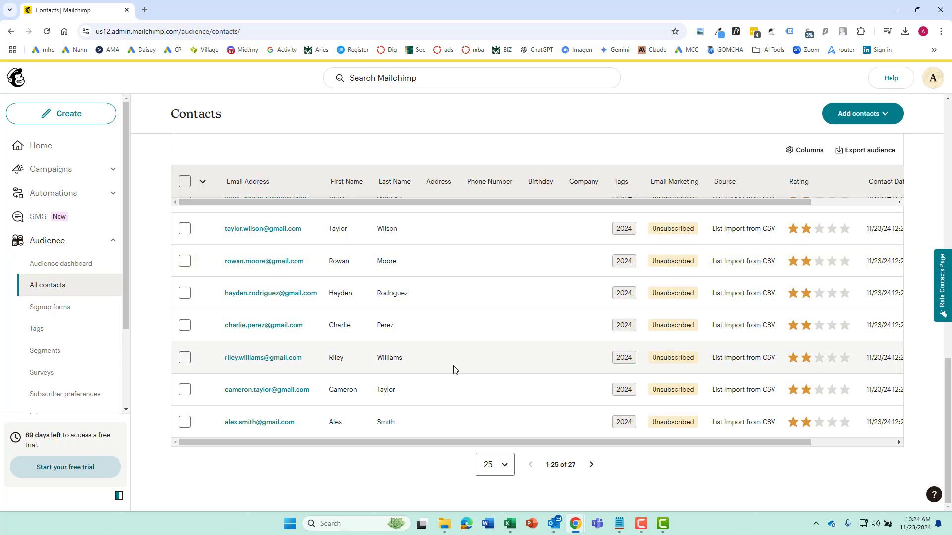
{"action": "scroll", "coordinate": [645, 395], "scroll_direction": "up", "scroll_amount": 10}
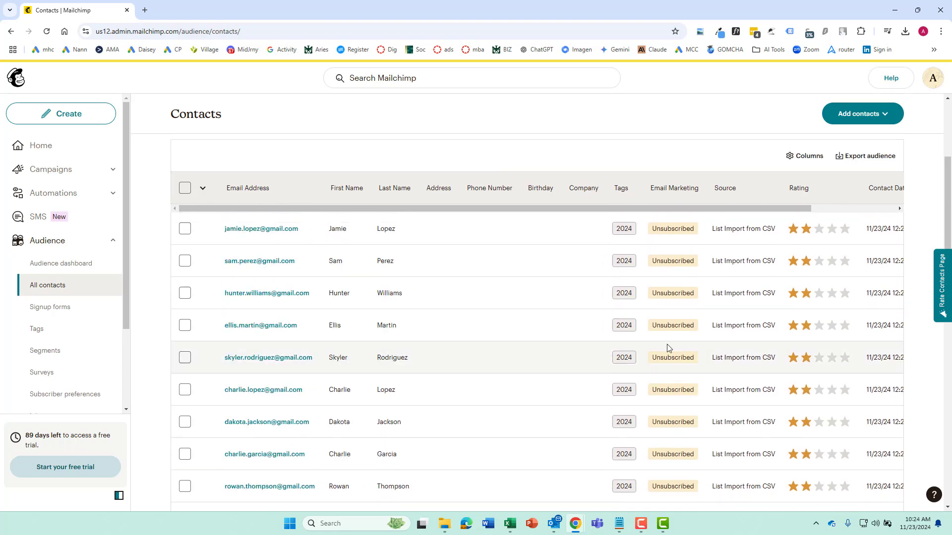
{"action": "scroll", "coordinate": [668, 348], "scroll_direction": "up", "scroll_amount": 3}
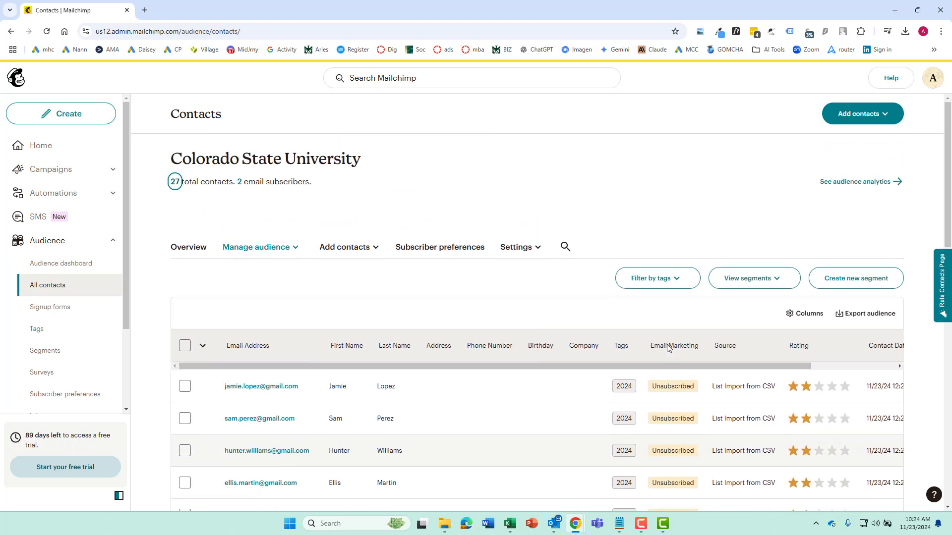
Select all 25 contacts and choose to archive them as an audience clean-up
{"action": "left_click", "coordinate": [185, 347]}
{"action": "left_click", "coordinate": [439, 314]}
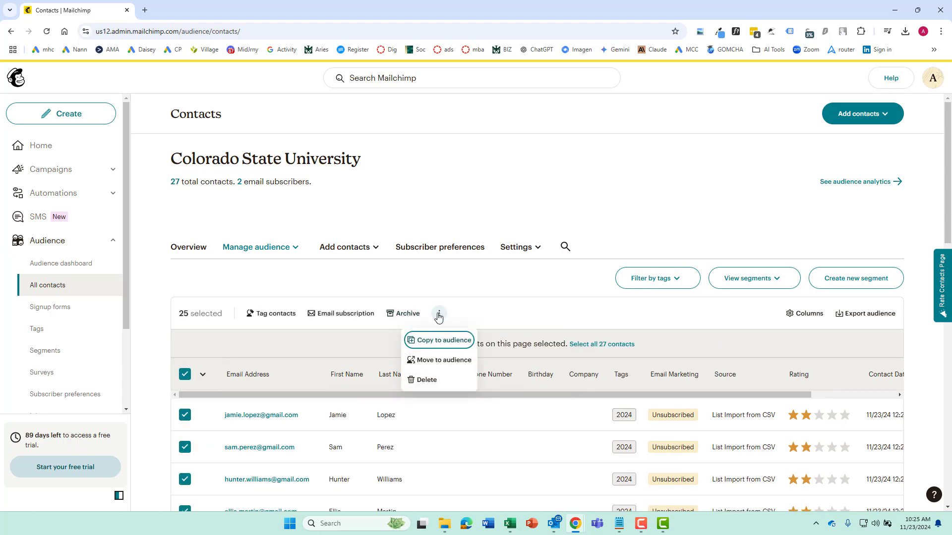
{"action": "left_click", "coordinate": [436, 380]}
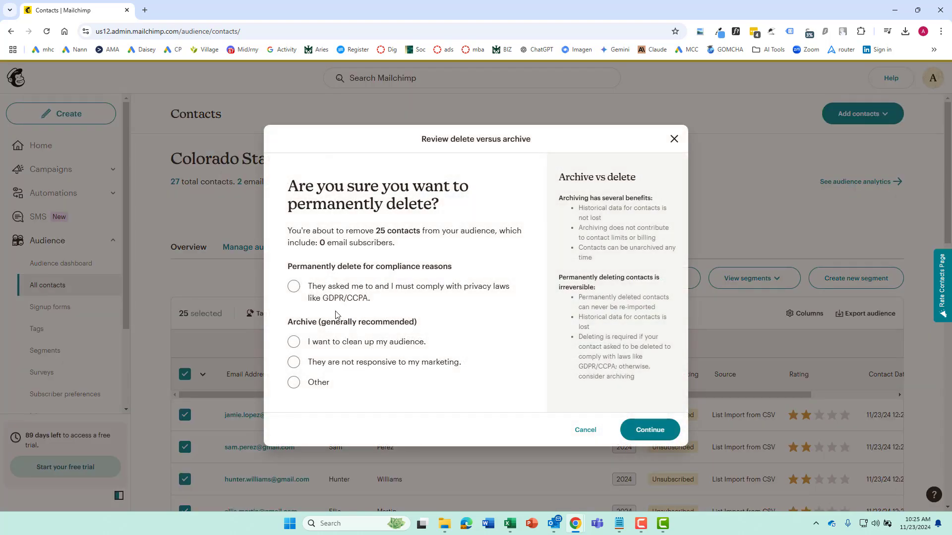
{"action": "left_click", "coordinate": [294, 342]}
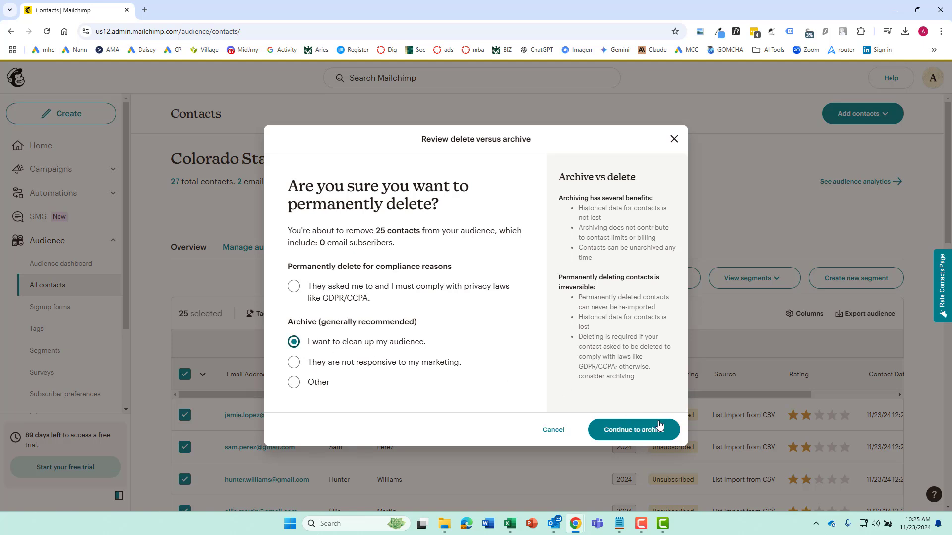
{"action": "left_click", "coordinate": [645, 431]}
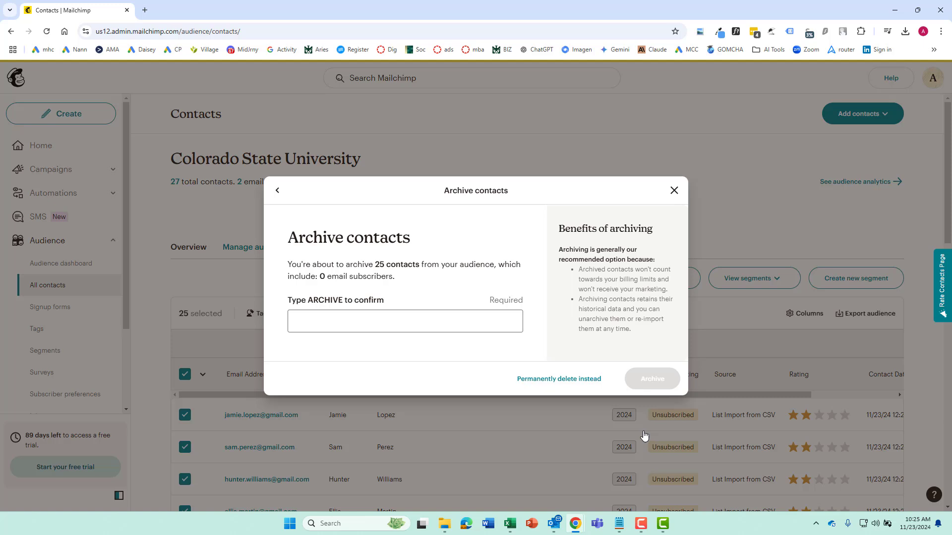
Confirm the archive by entering ARCHIVE
{"action": "left_click", "coordinate": [380, 321]}
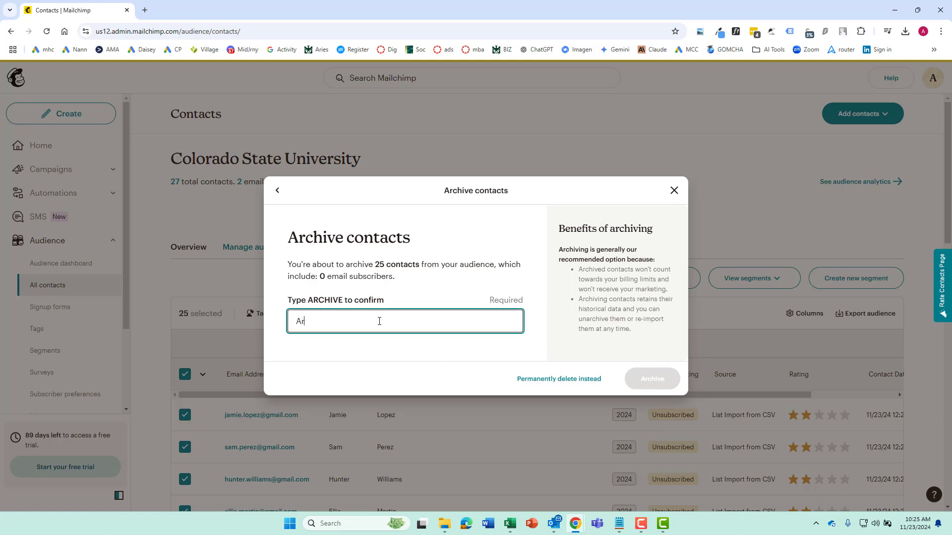
{"action": "type", "text": "ARCHIVE"}
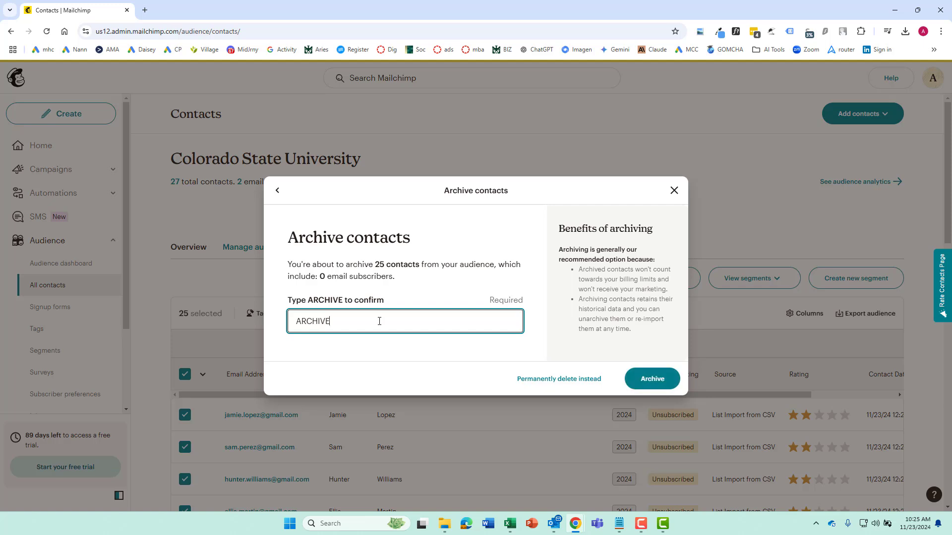
{"action": "left_click", "coordinate": [659, 383]}
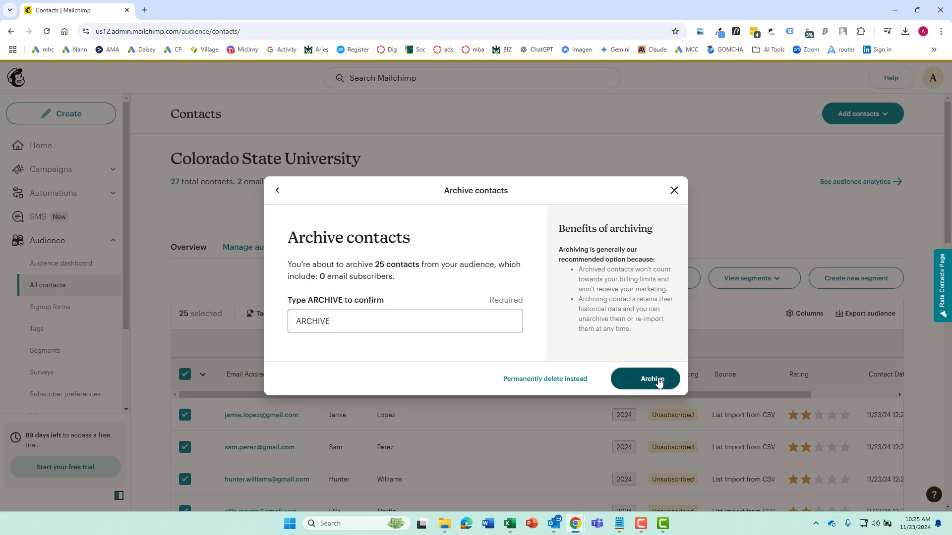